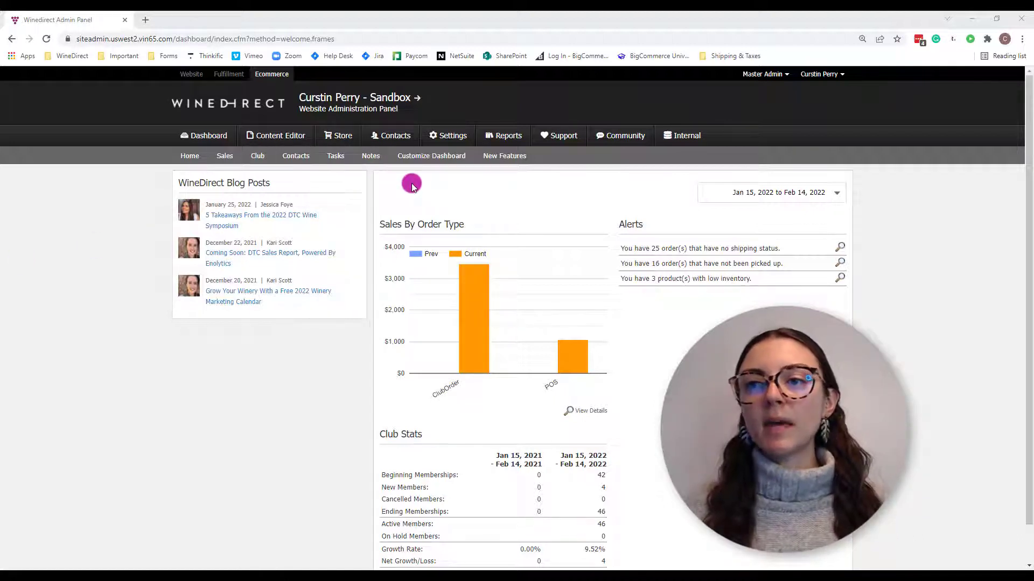
Step: Open the store's club list and start adding a new club
{"action": "left_click", "coordinate": [347, 137]}
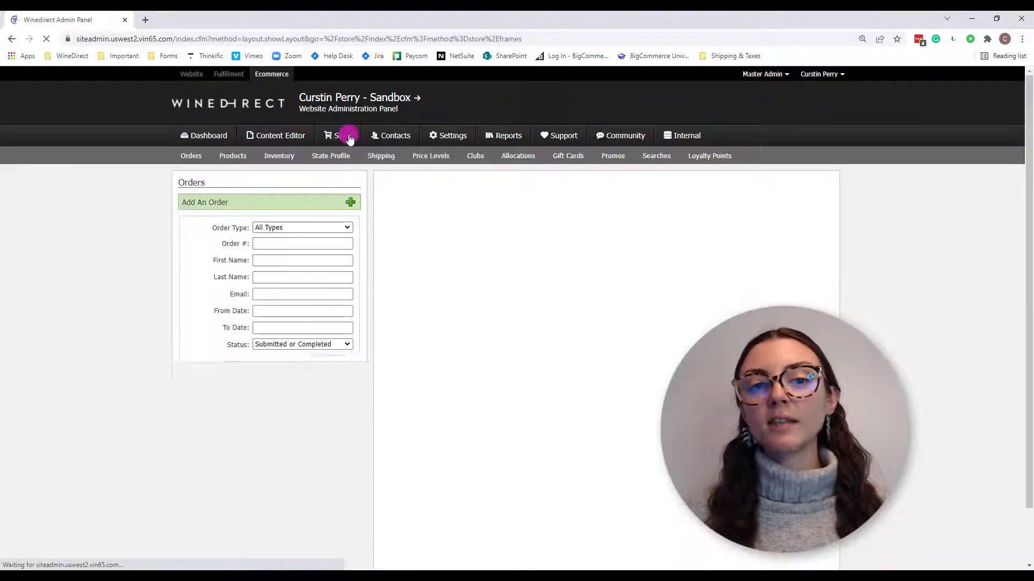
{"action": "mouse_move", "coordinate": [473, 156]}
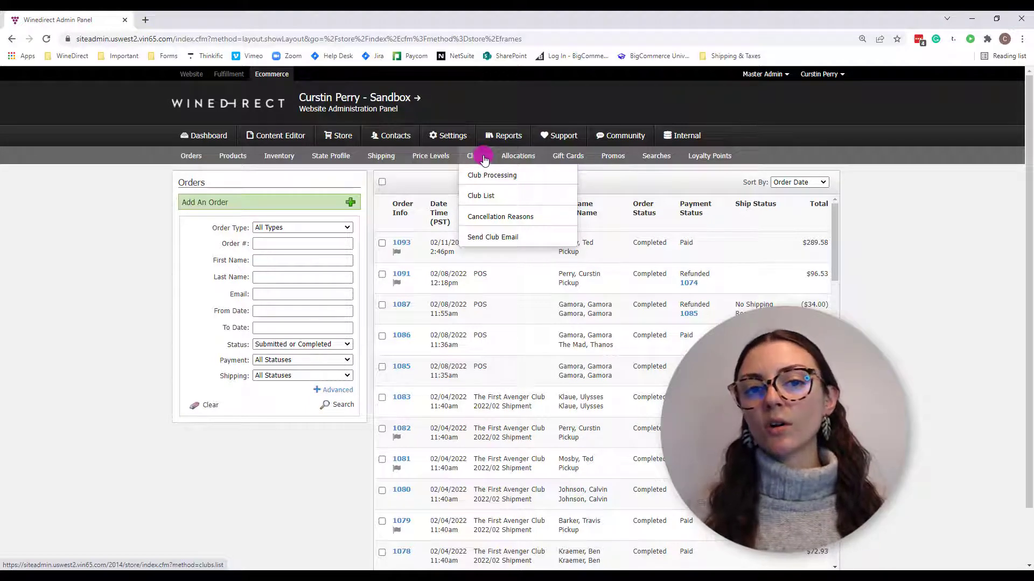
{"action": "left_click", "coordinate": [509, 197]}
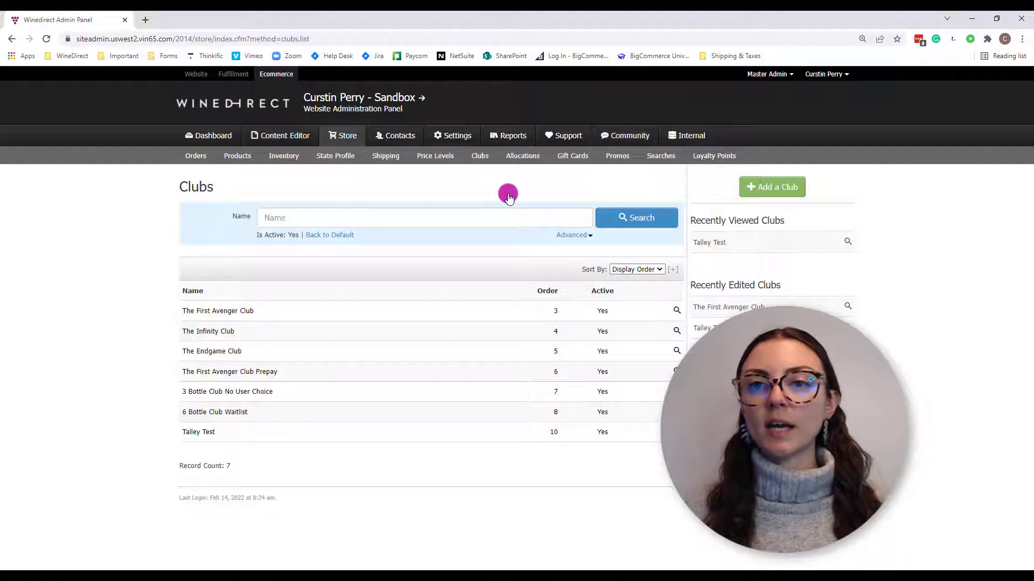
{"action": "left_click", "coordinate": [795, 196]}
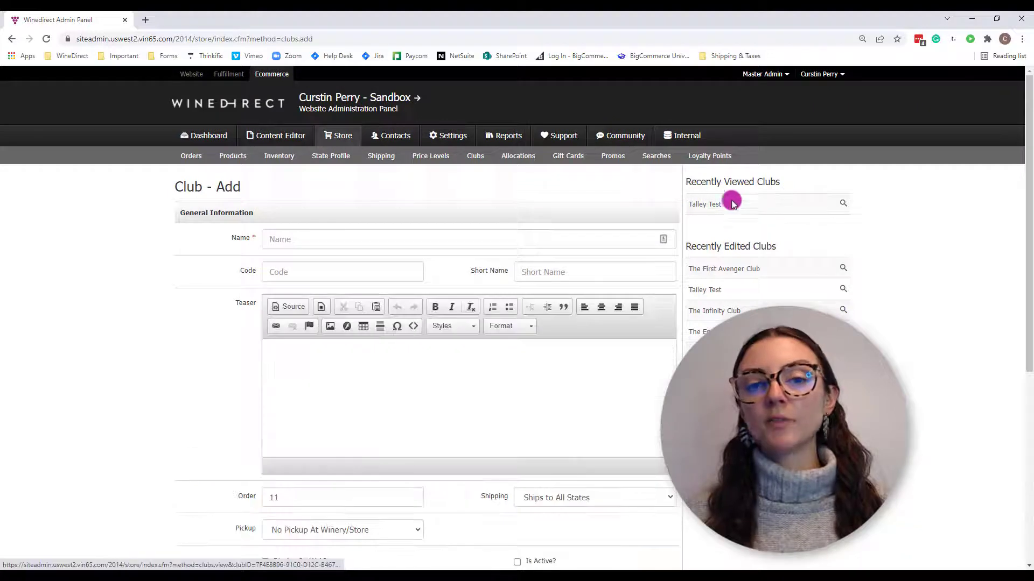
Step: Name the new club "Example Club", leaving its code and short name empty
{"action": "left_click", "coordinate": [450, 239]}
{"action": "type", "text": "E"}
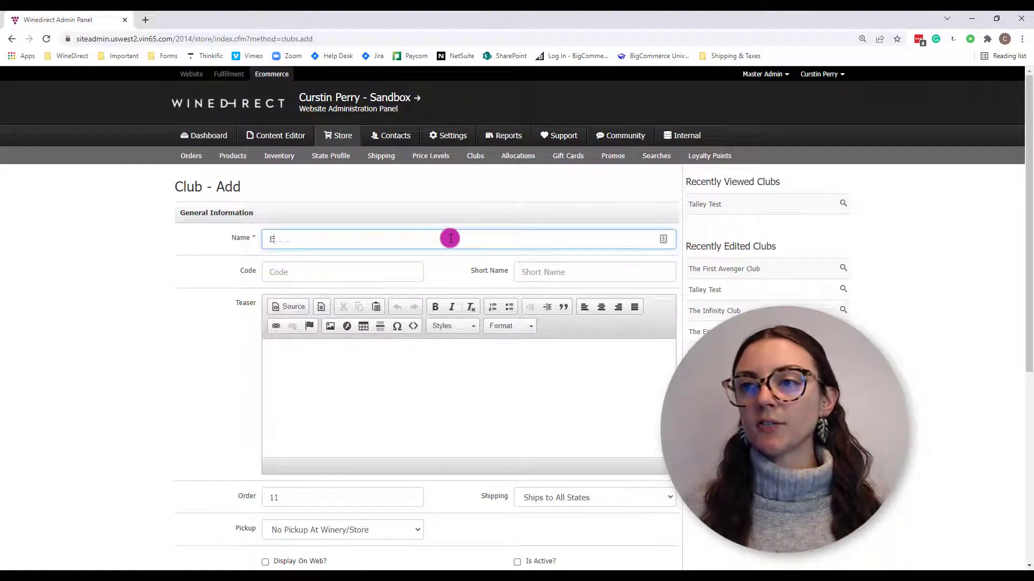
{"action": "type", "text": "xample CLub"}
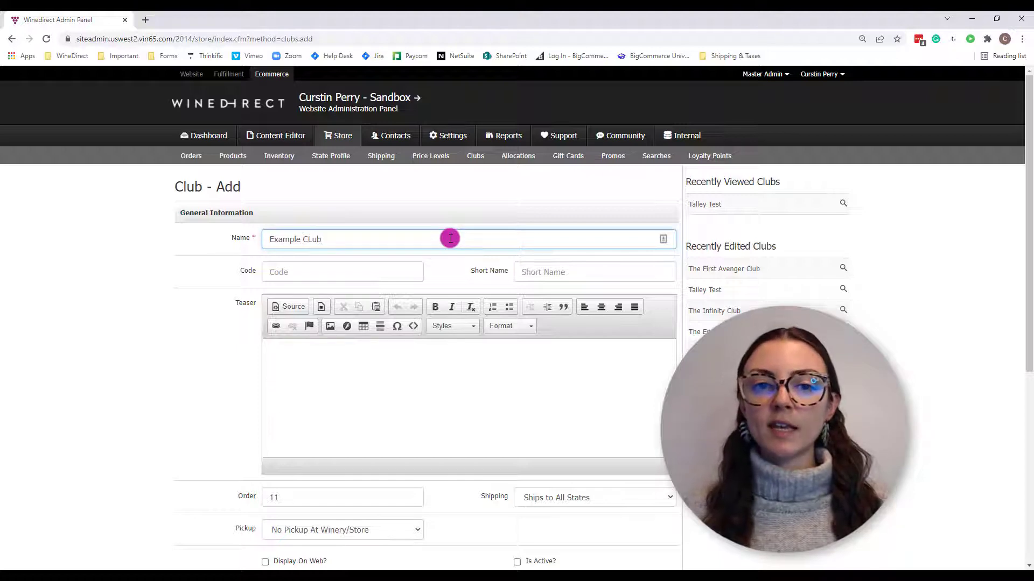
{"action": "key", "text": "BackSpace"}
{"action": "type", "text": "lub"}
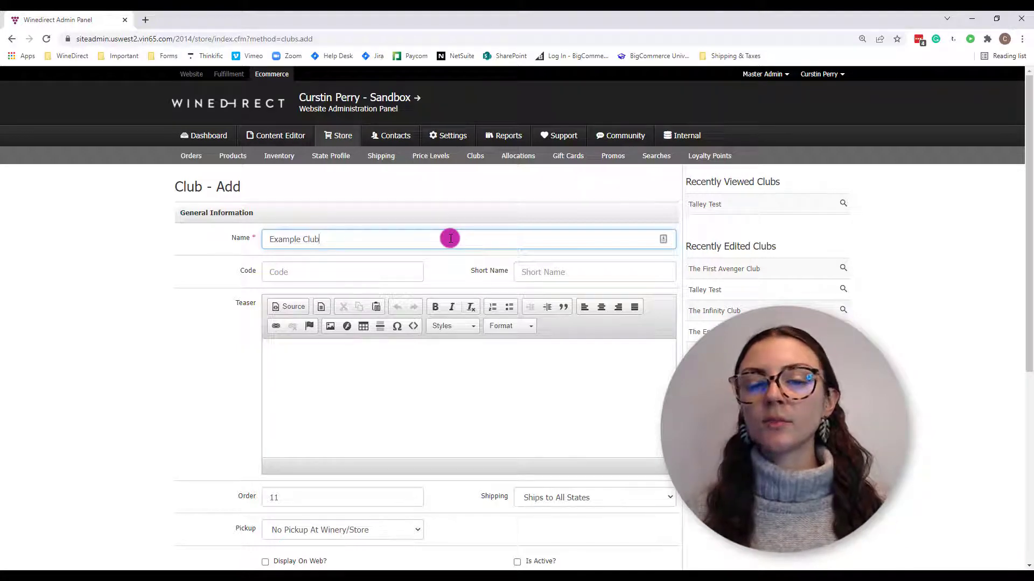
{"action": "left_click", "coordinate": [344, 266]}
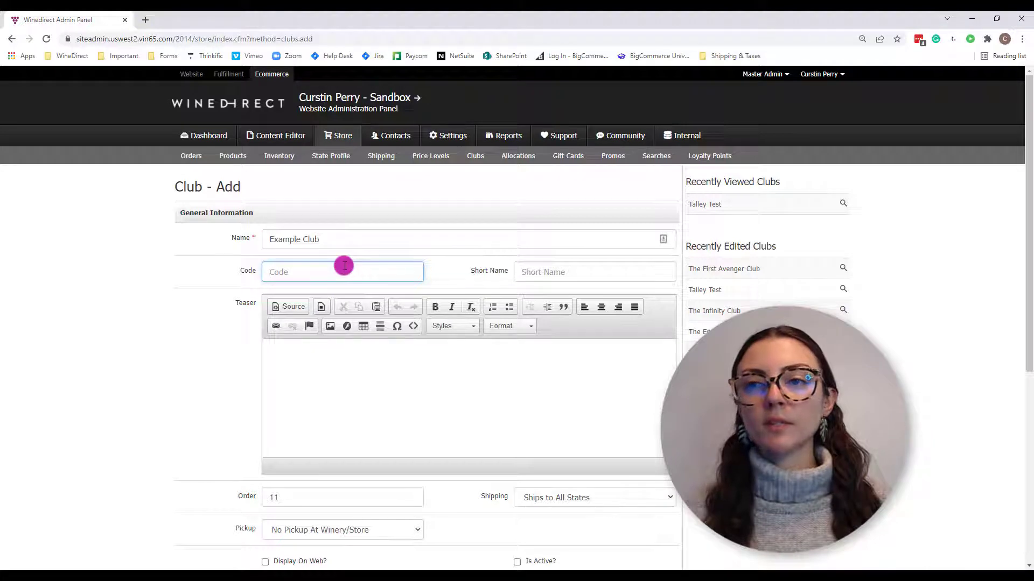
{"action": "left_click", "coordinate": [567, 270]}
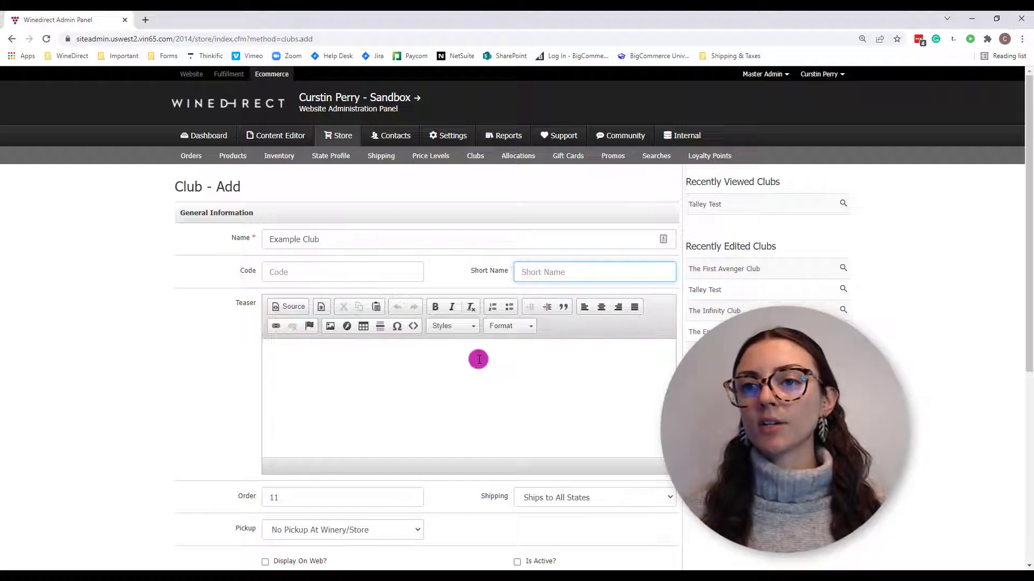
Step: Keep the club's display order at 11 and set its shipping to Only to States Marked Compliant
{"action": "scroll", "coordinate": [478, 359], "scroll_direction": "down", "scroll_amount": 3}
{"action": "left_click", "coordinate": [301, 337]}
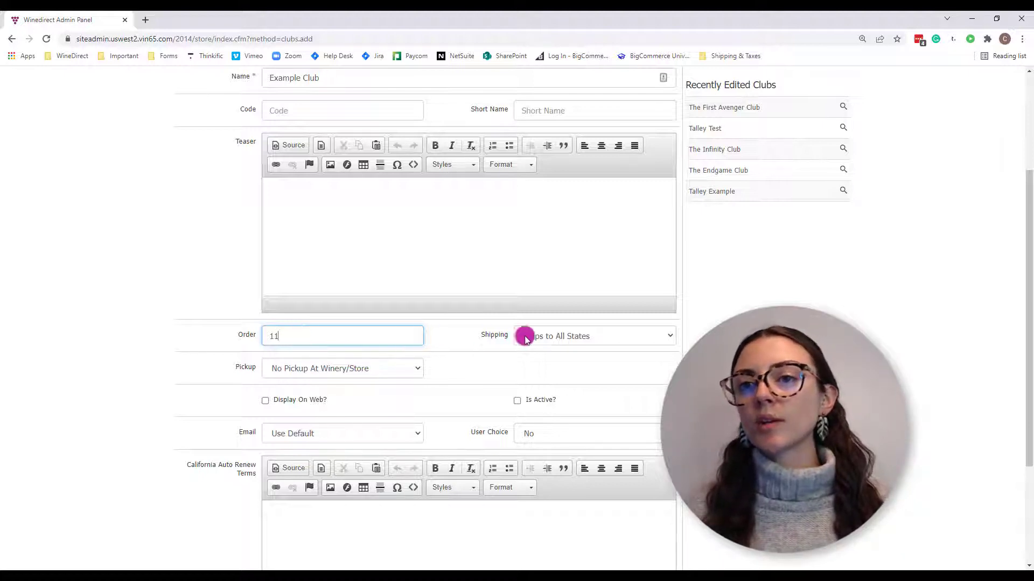
{"action": "left_click", "coordinate": [632, 337]}
{"action": "left_click", "coordinate": [628, 364]}
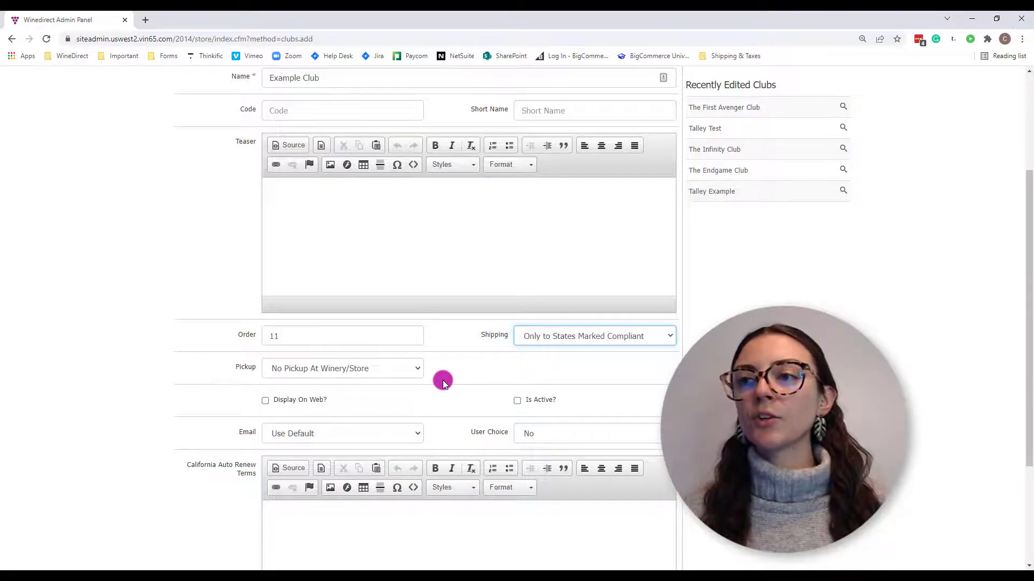
Step: Allow pickup at the winery/store with $0.00 handling, and make the club active but not displayed on the web
{"action": "left_click", "coordinate": [415, 368]}
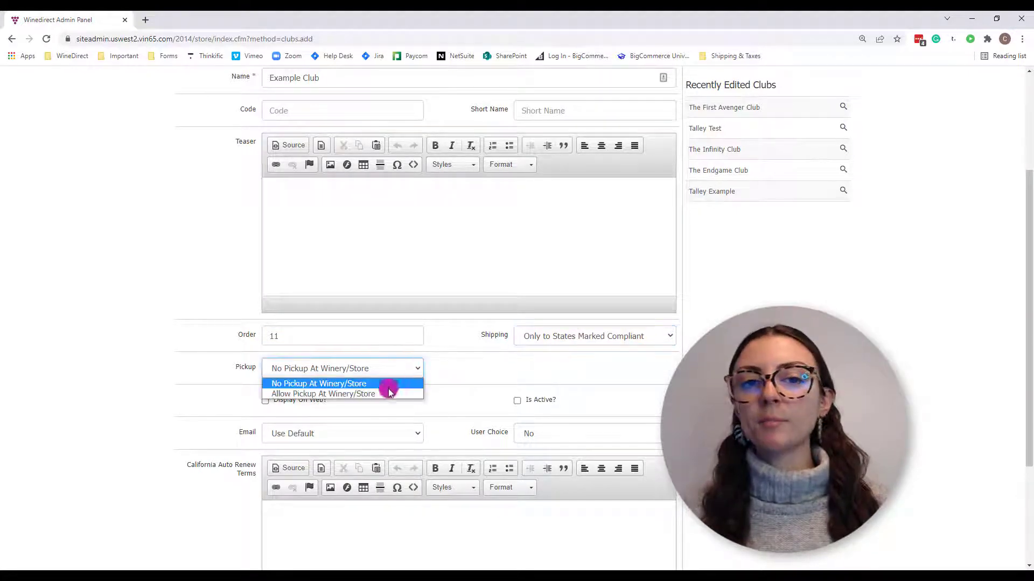
{"action": "left_click", "coordinate": [380, 394]}
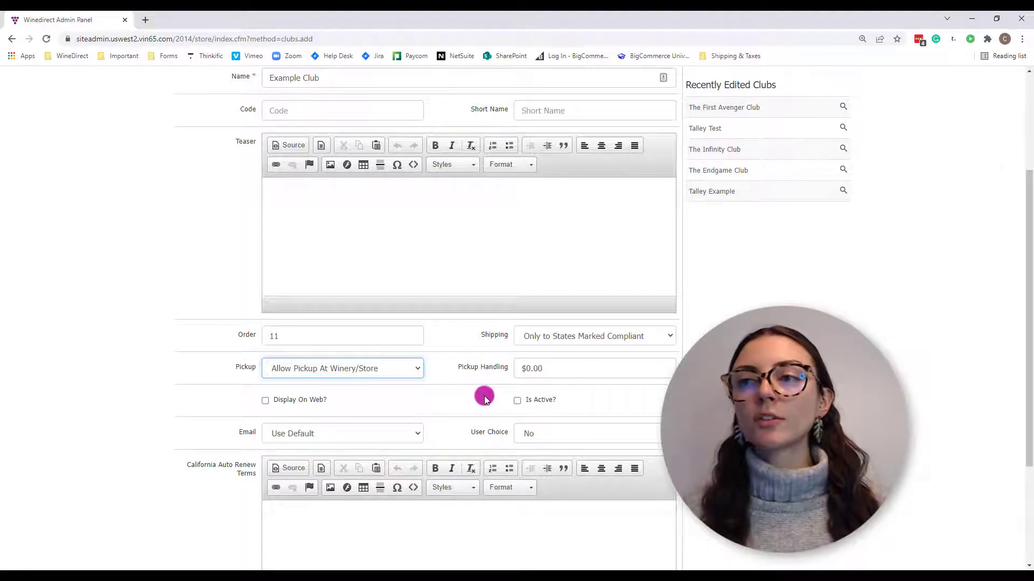
{"action": "left_click", "coordinate": [608, 374]}
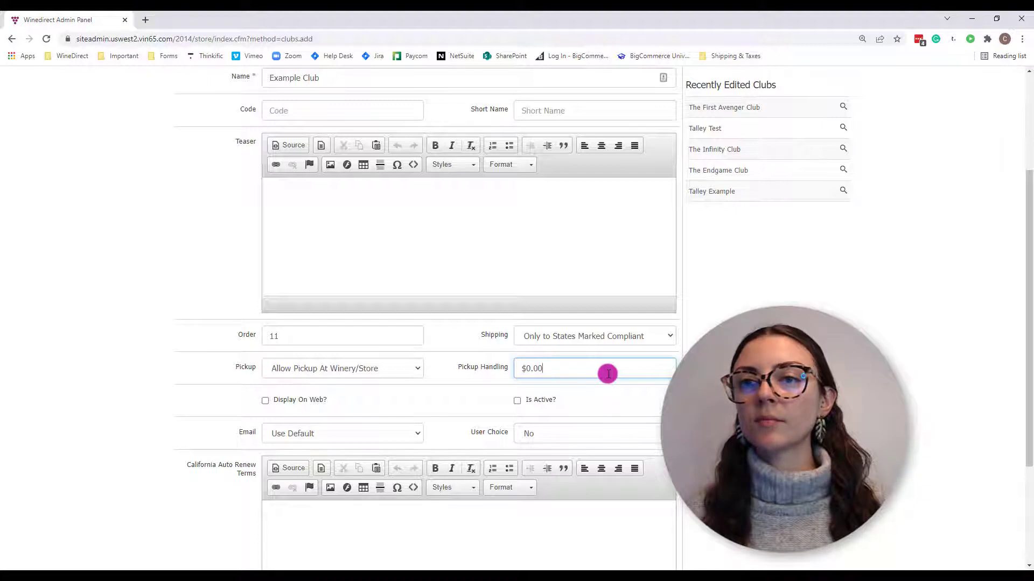
{"action": "left_click", "coordinate": [516, 404]}
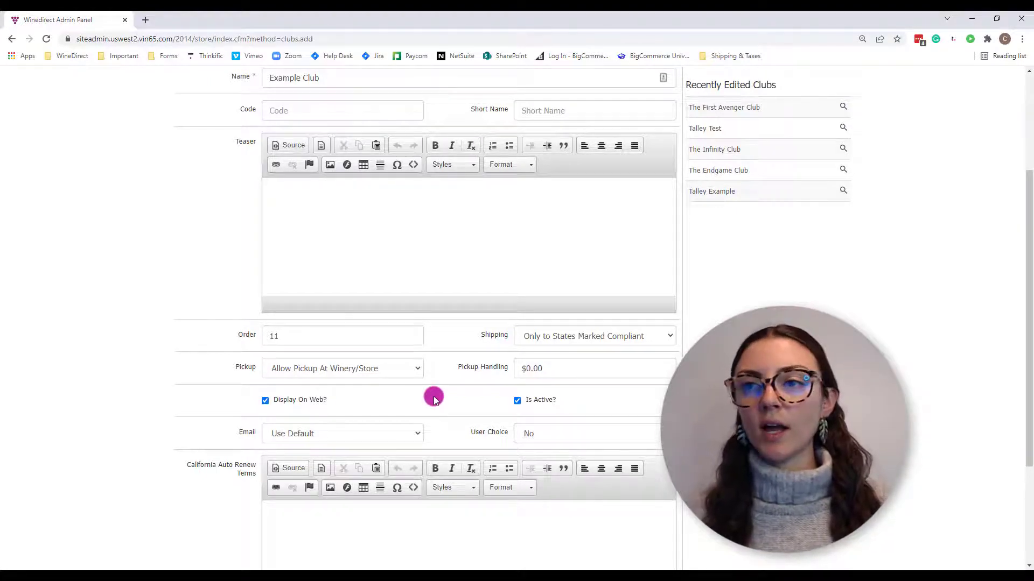
{"action": "left_click", "coordinate": [265, 400]}
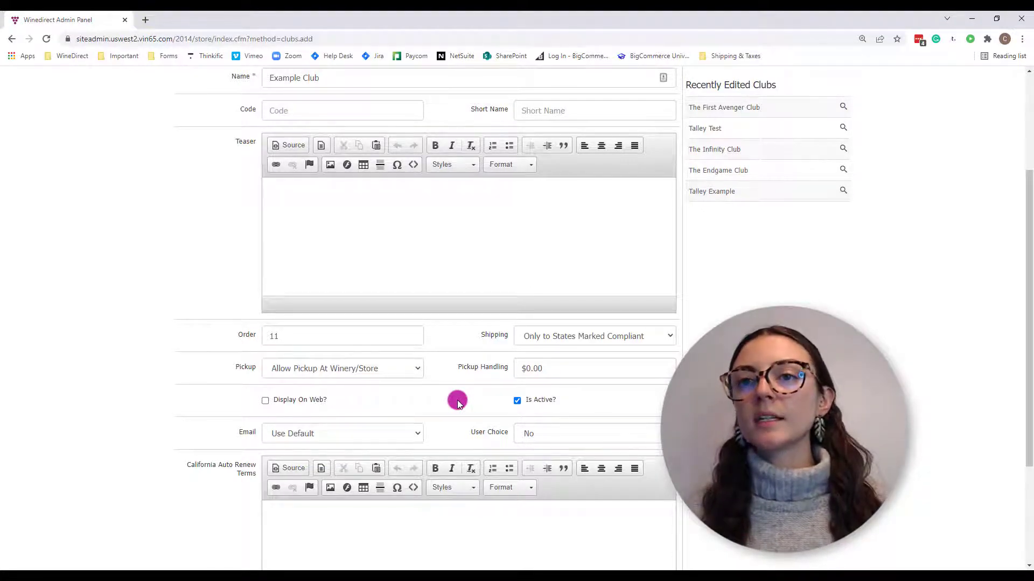
Step: Set the club's email to Club Signup Confirmation and its User Choice option to Yes
{"action": "scroll", "coordinate": [457, 399], "scroll_direction": "down", "scroll_amount": 3}
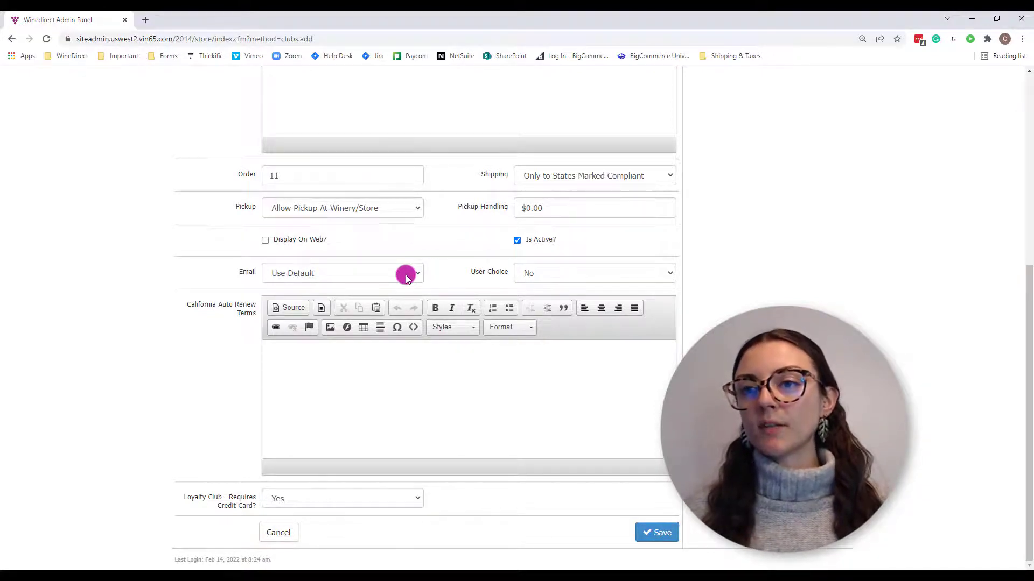
{"action": "left_click", "coordinate": [406, 275]}
{"action": "key", "text": "Down"}
{"action": "key", "text": "Down"}
{"action": "key", "text": "Down"}
{"action": "key", "text": "Down"}
{"action": "key", "text": "Down"}
{"action": "key", "text": "Down"}
{"action": "key", "text": "Down"}
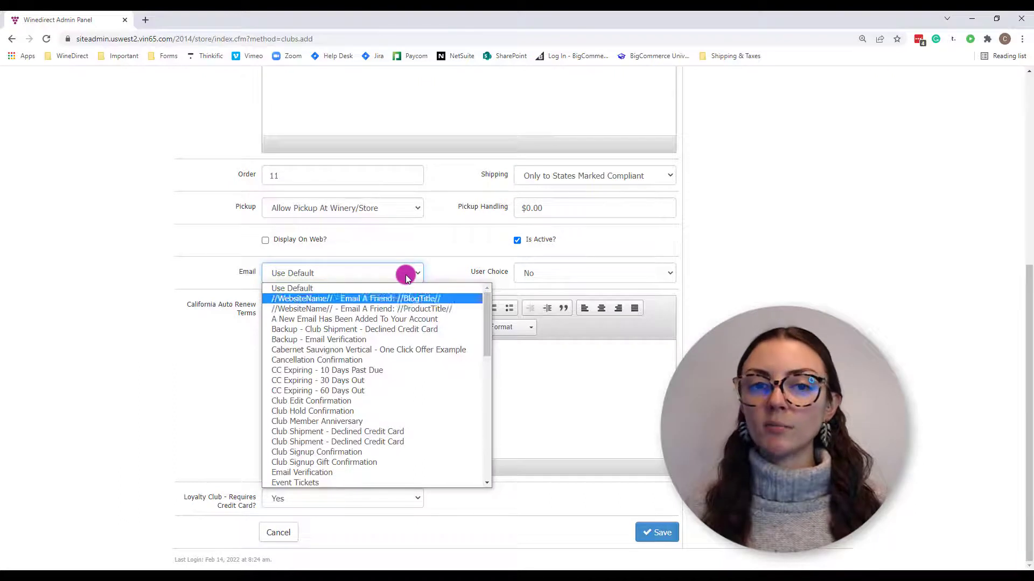
{"action": "key", "text": "Down"}
{"action": "key", "text": "Down"}
{"action": "key", "text": "Down"}
{"action": "key", "text": "Down"}
{"action": "key", "text": "Down"}
{"action": "key", "text": "Down"}
{"action": "key", "text": "Down"}
{"action": "key", "text": "Down"}
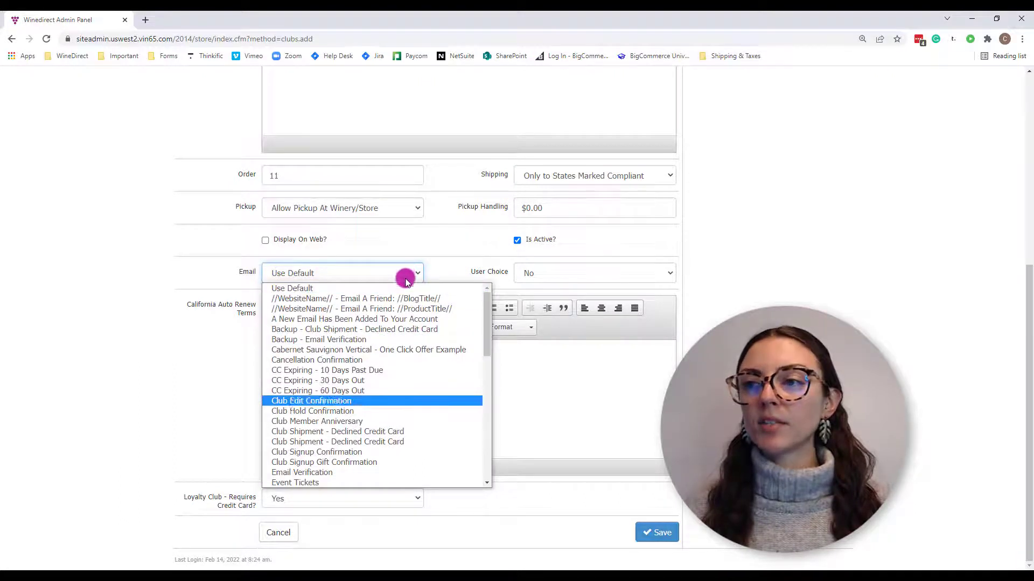
{"action": "left_click", "coordinate": [387, 452]}
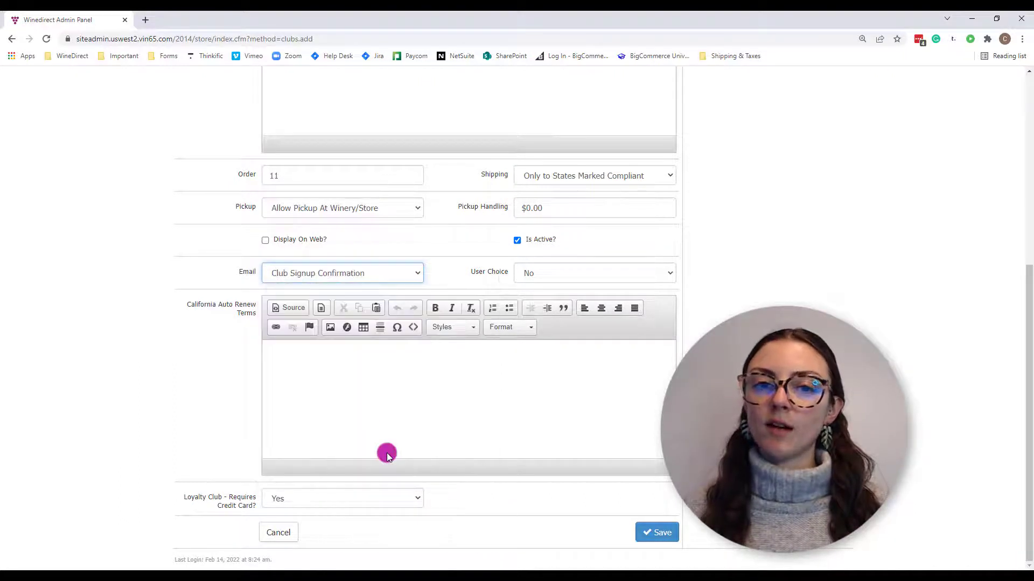
{"action": "left_click", "coordinate": [643, 279]}
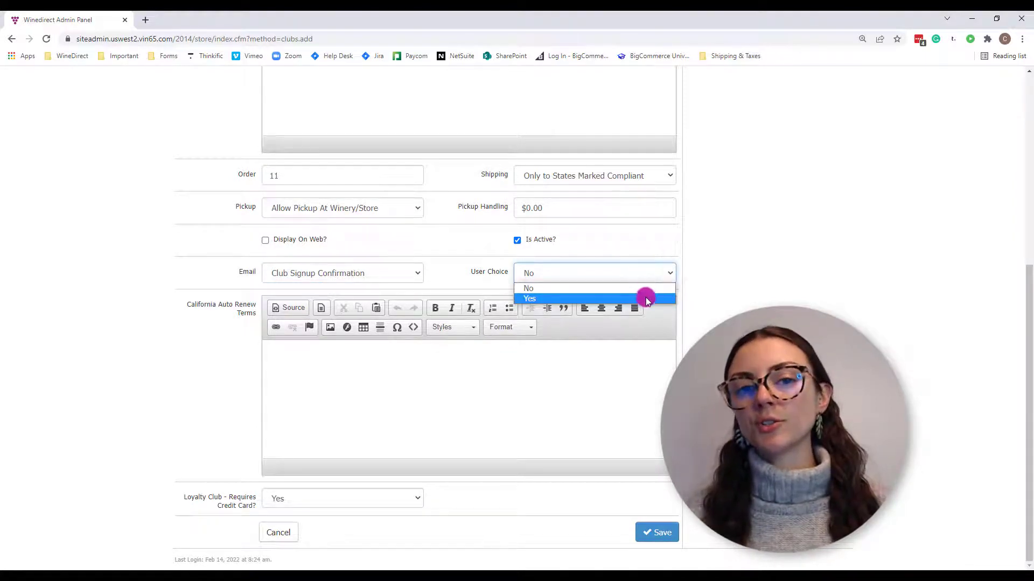
{"action": "left_click", "coordinate": [645, 299]}
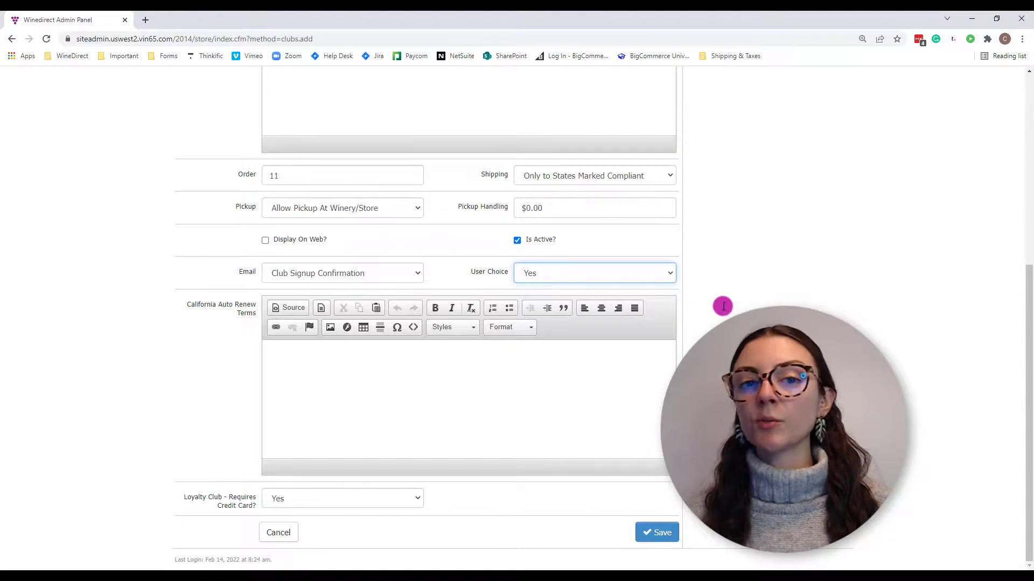
Step: Leave the California auto renew terms blank, keep the loyalty club credit card requirement at Yes, and save the club
{"action": "left_click", "coordinate": [400, 367]}
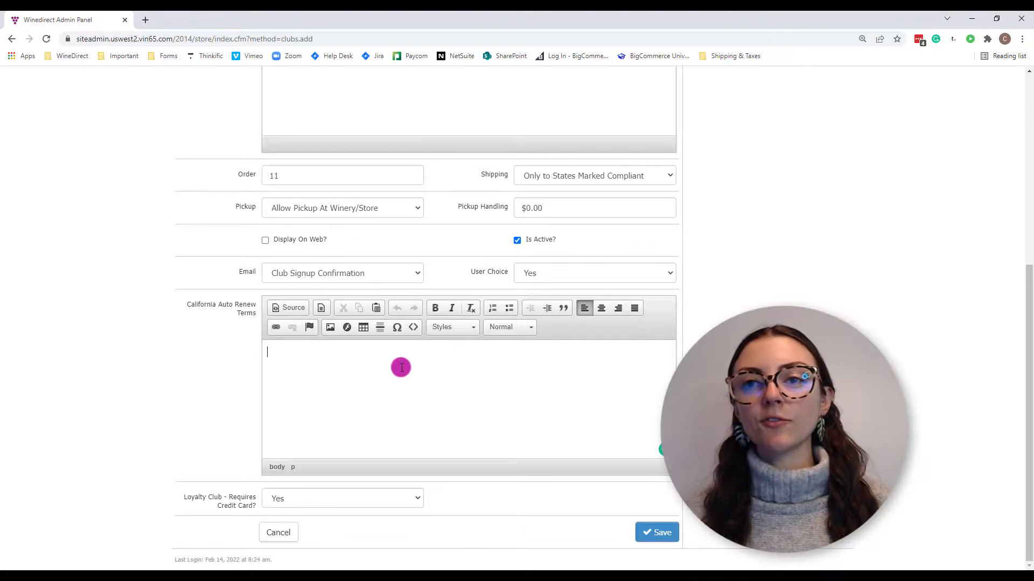
{"action": "left_click", "coordinate": [401, 368]}
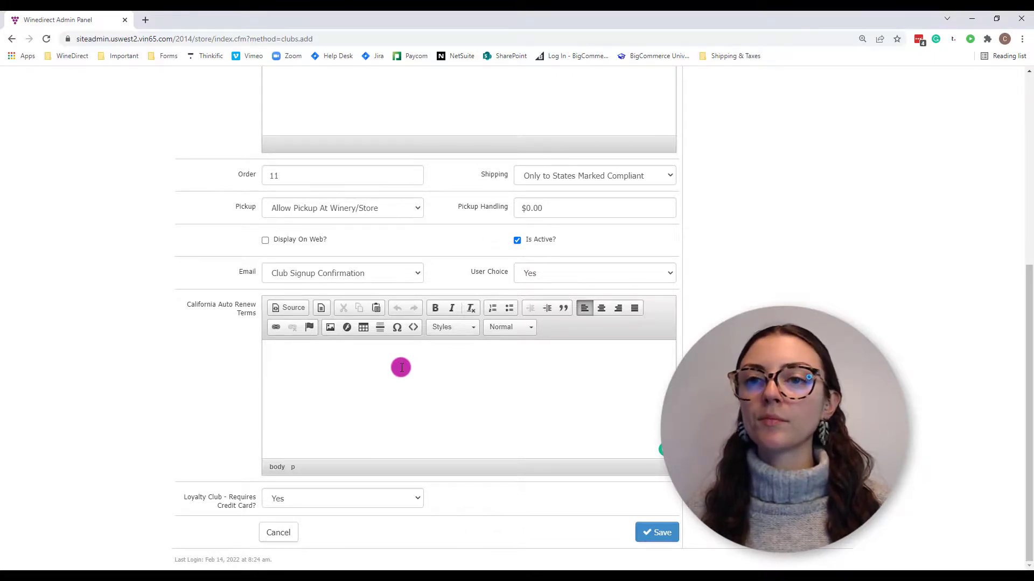
{"action": "left_click", "coordinate": [393, 500]}
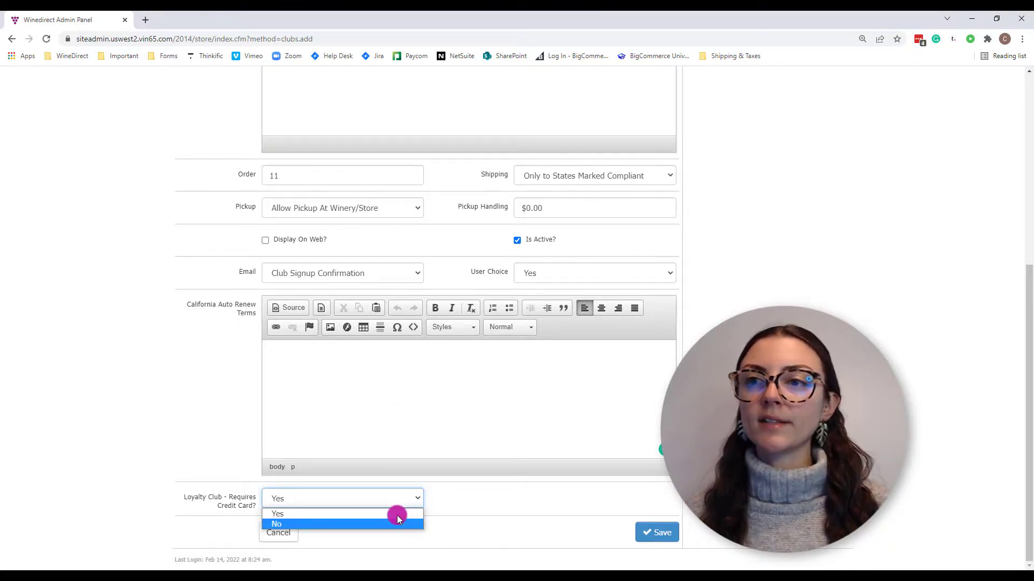
{"action": "left_click", "coordinate": [396, 515]}
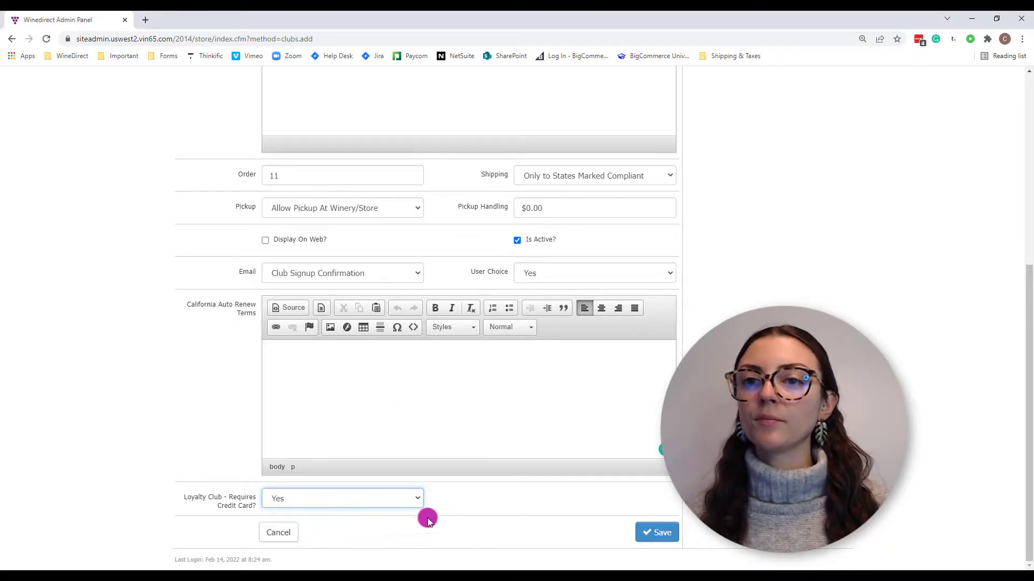
{"action": "left_click", "coordinate": [666, 541]}
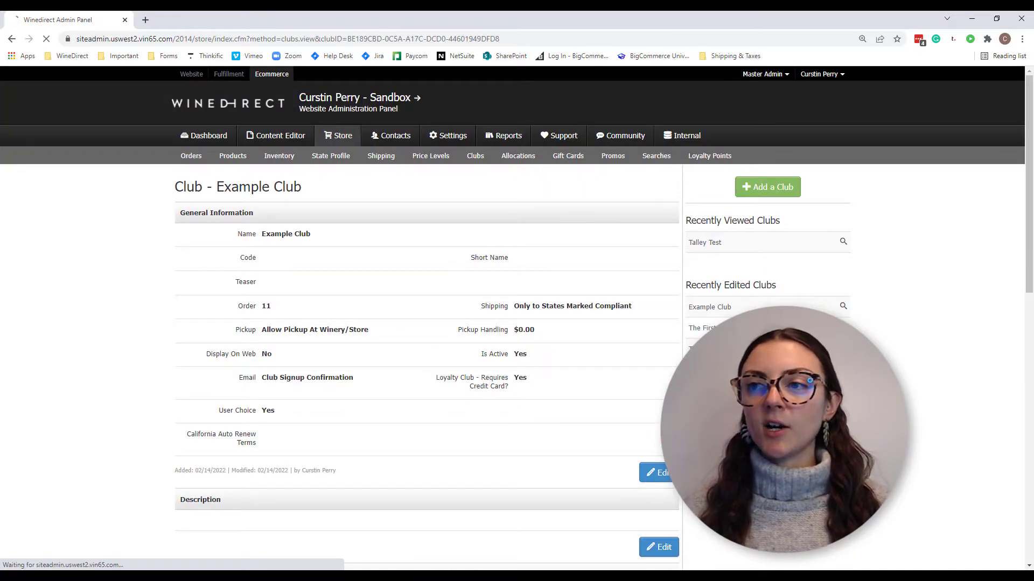